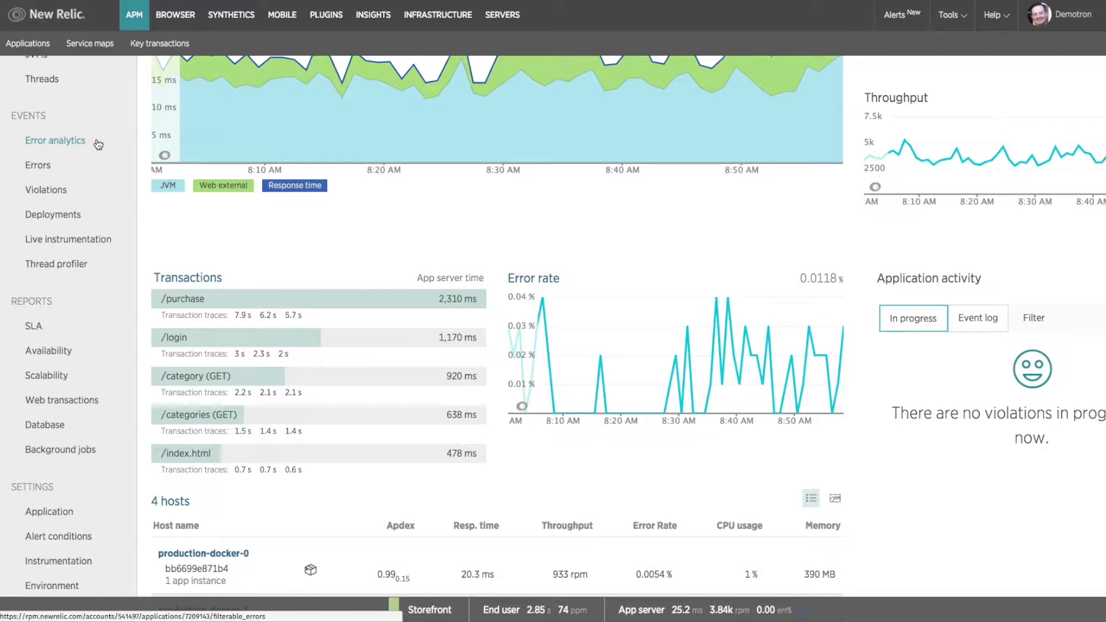
- Open the Storefront application's error analytics and review the error traces, highlighting the username query string in the /login error message
click(67, 142)
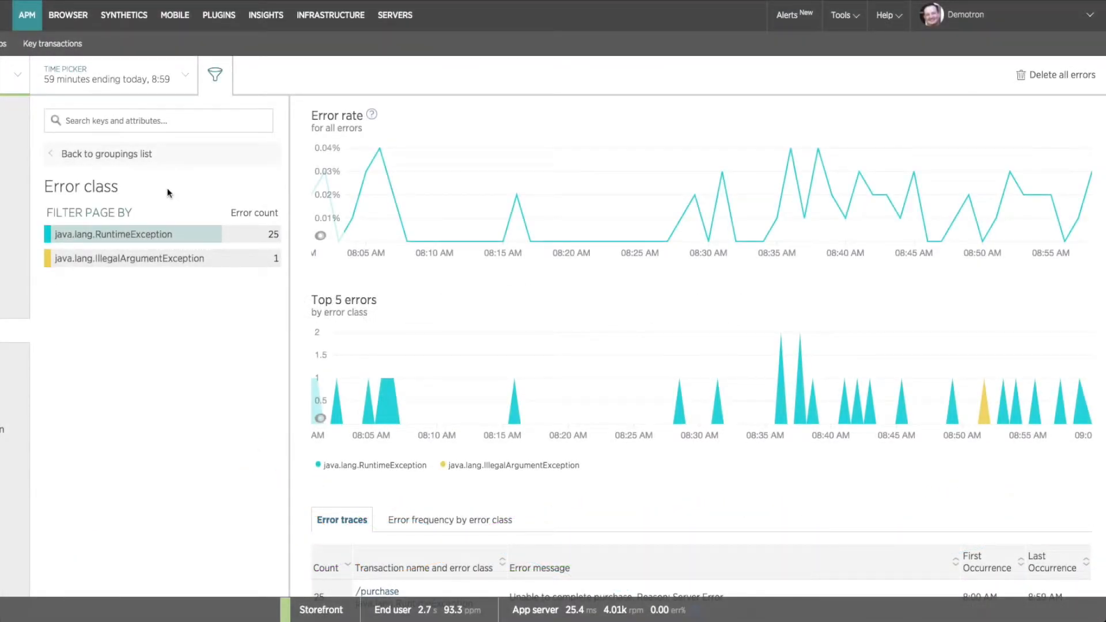
mouse_move(371, 279)
scroll(434, 448, down, 1)
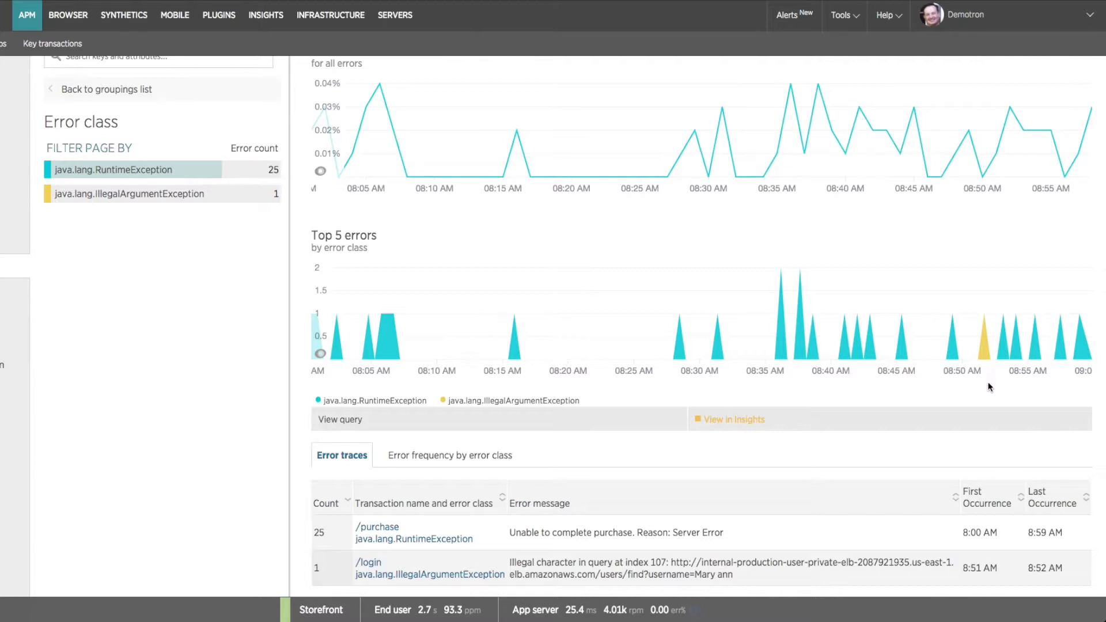
scroll(297, 460, down, 4)
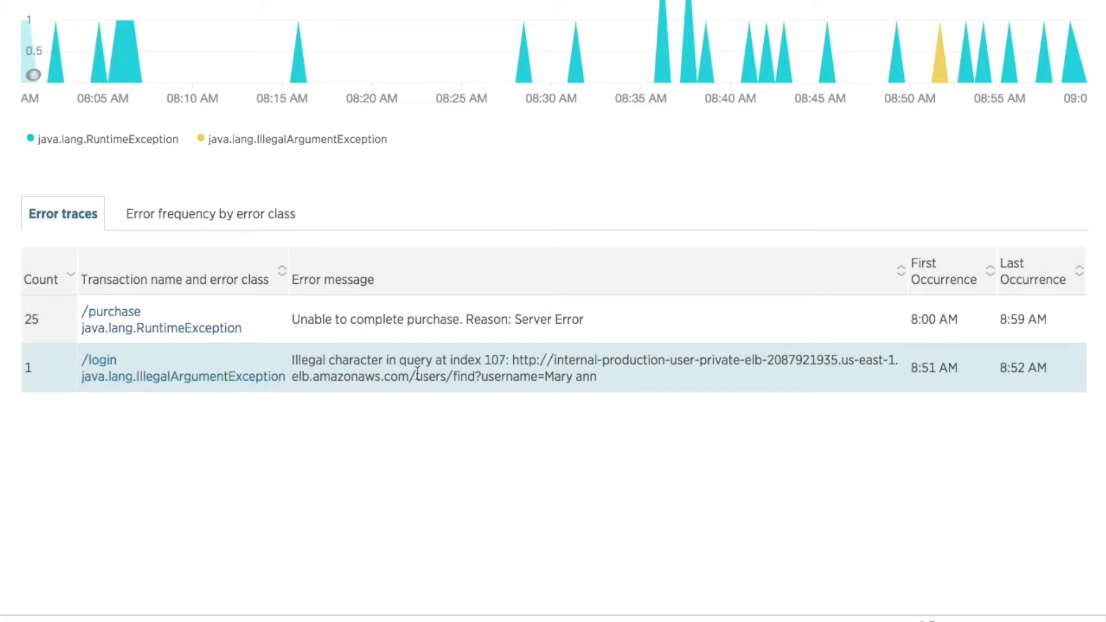
drag(475, 378, 616, 390)
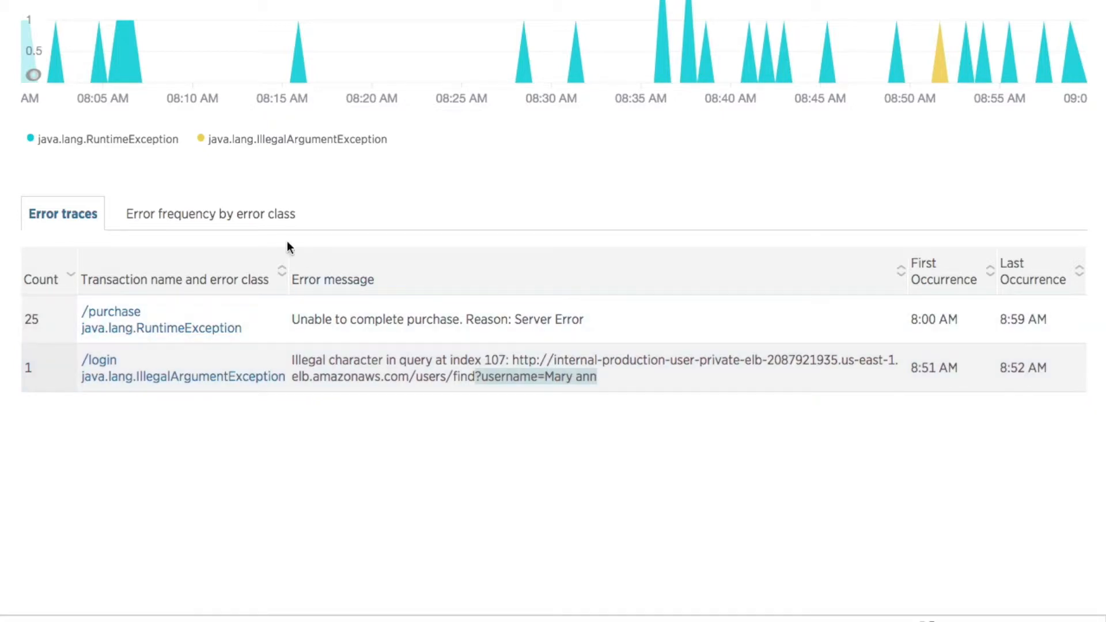
- Examine the error frequency by error class, then return to the error traces list
click(223, 226)
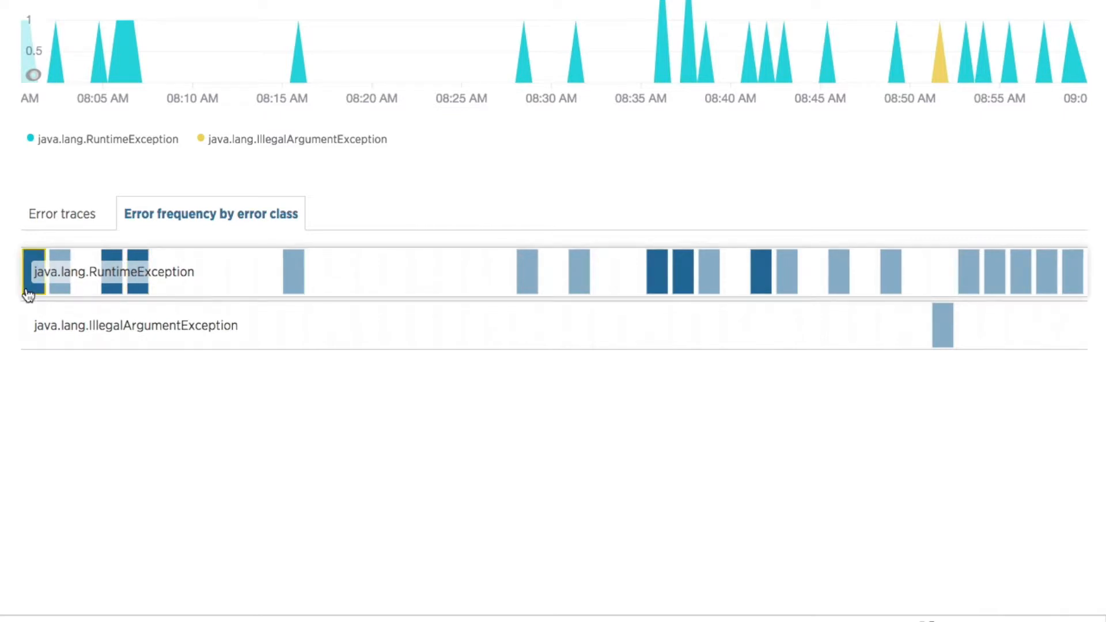
mouse_move(289, 290)
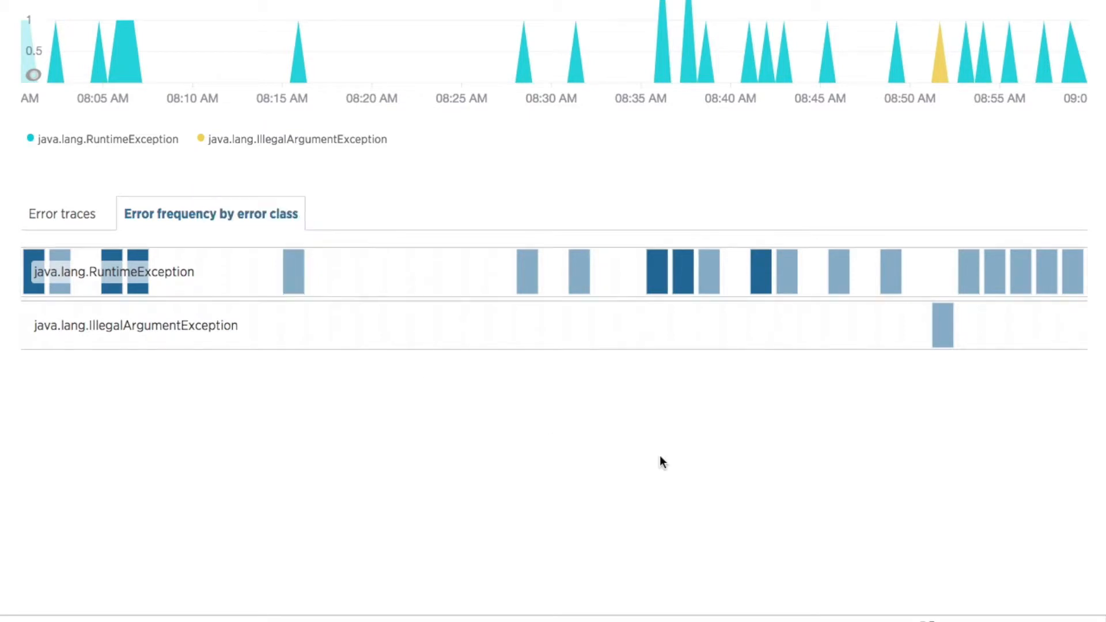
click(53, 215)
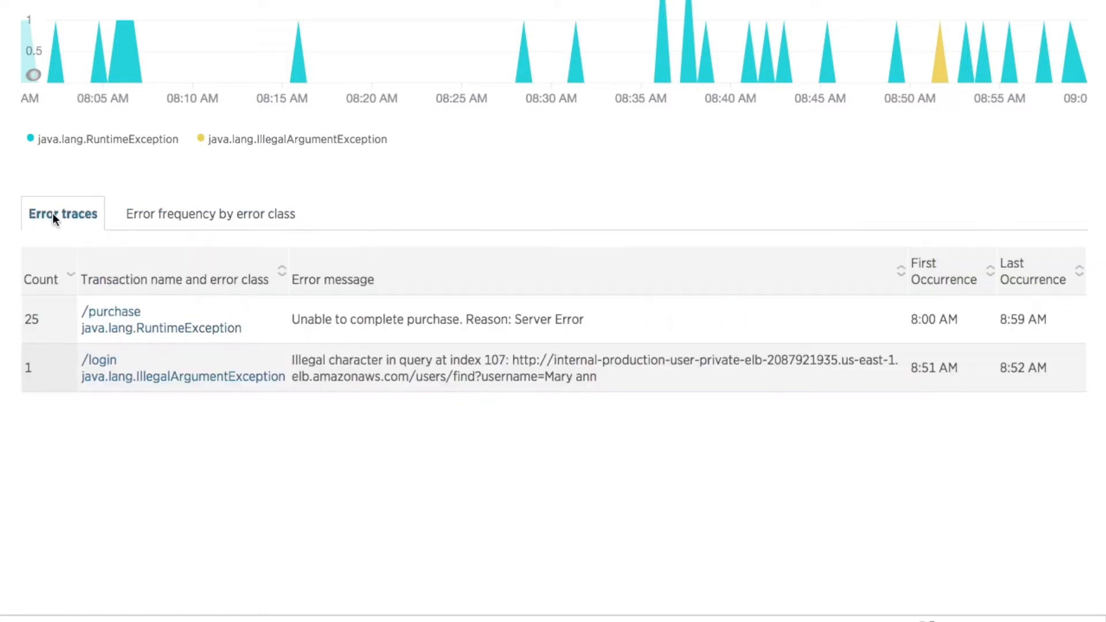
- Open the /purchase java.lang.RuntimeException trace and examine its stack trace and error attributes
click(178, 335)
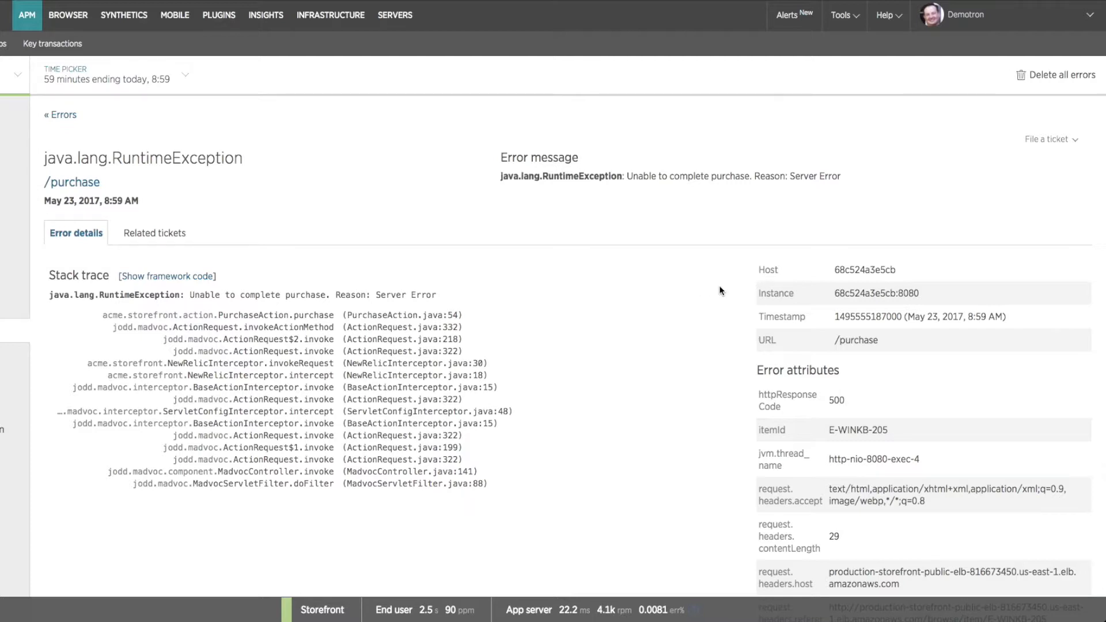
scroll(719, 291, down, 5)
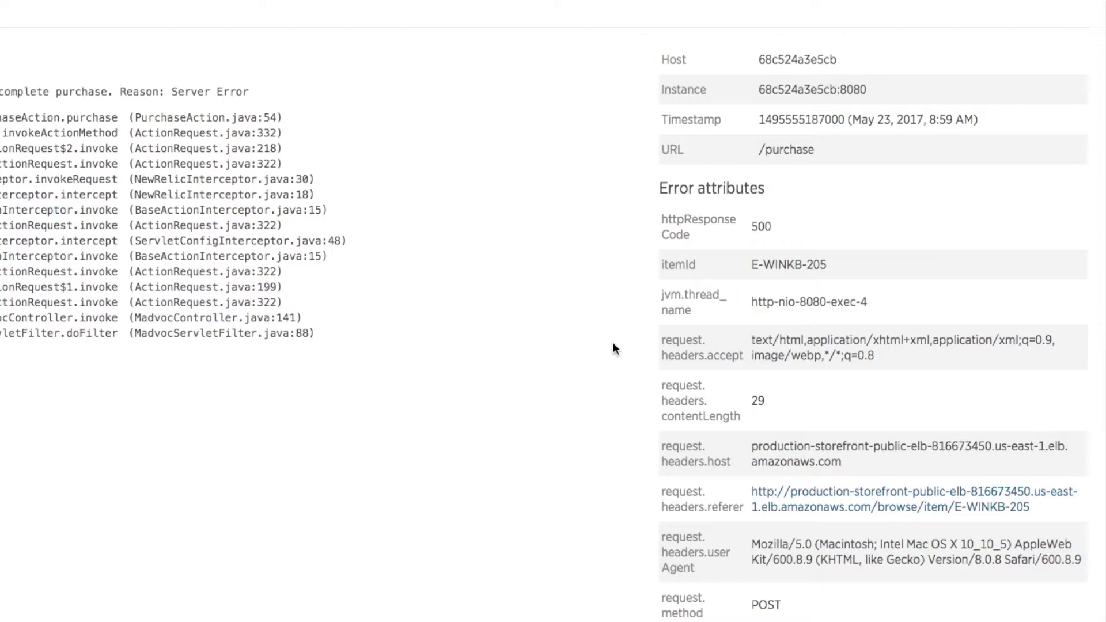
scroll(613, 342, down, 3)
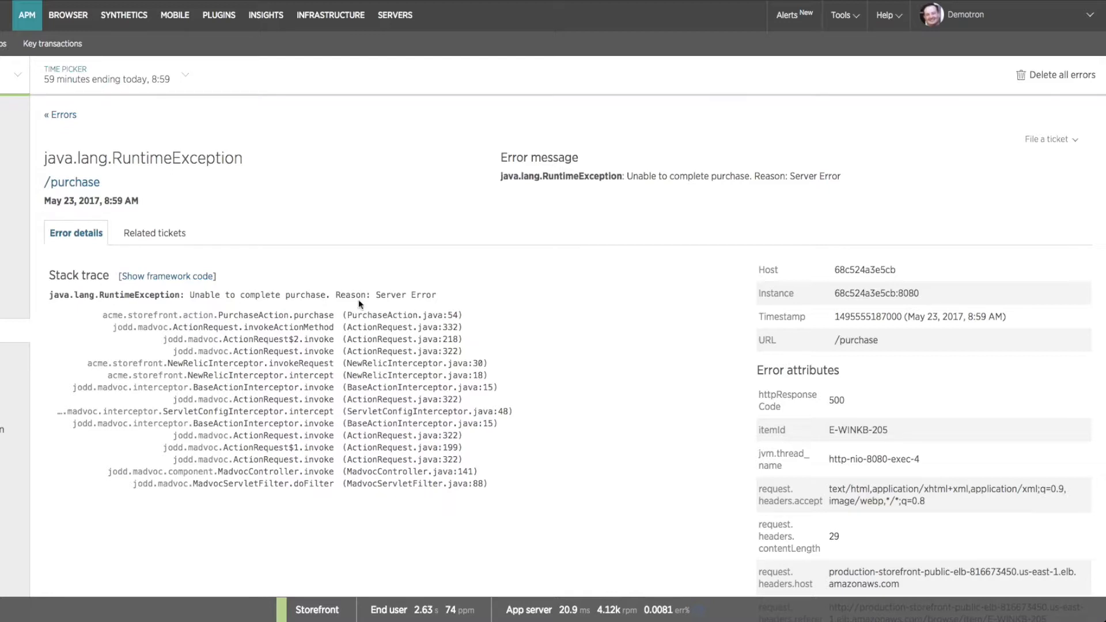
- Check the tickets related to the /purchase exception, then return to the errors overview
click(167, 234)
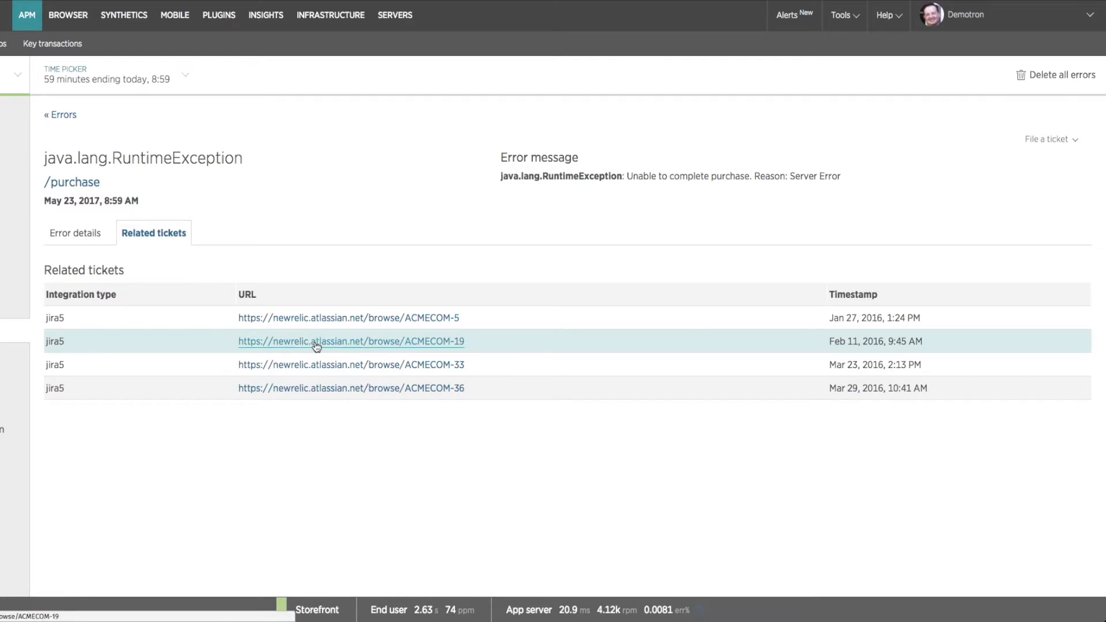
click(79, 235)
click(60, 115)
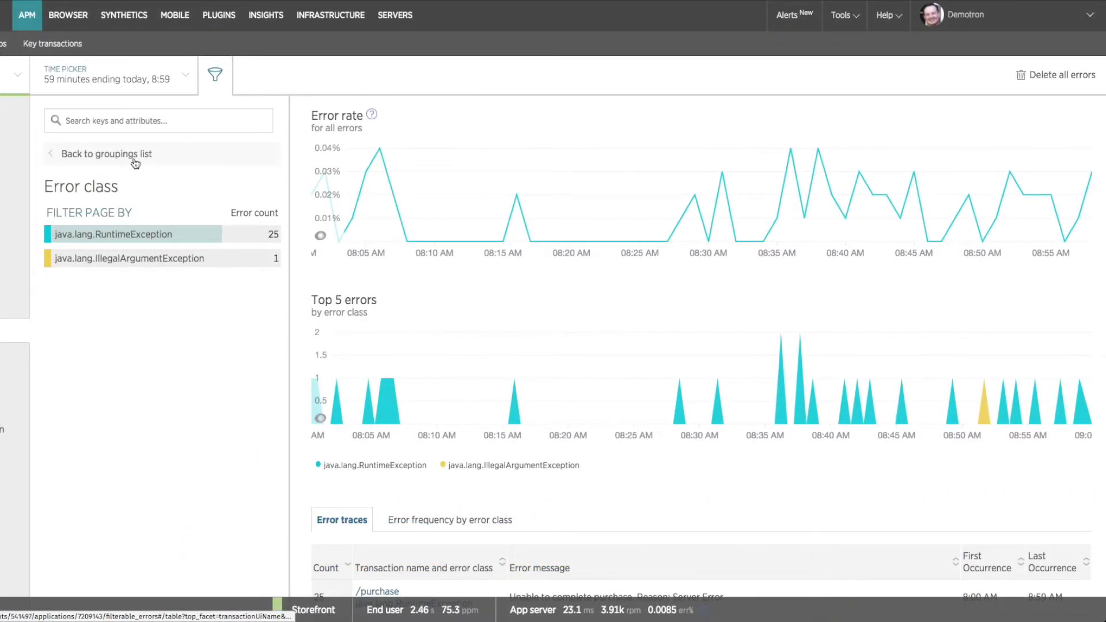
- Group the errors by Host and filter the page to host 3485cc73c9e9
click(134, 154)
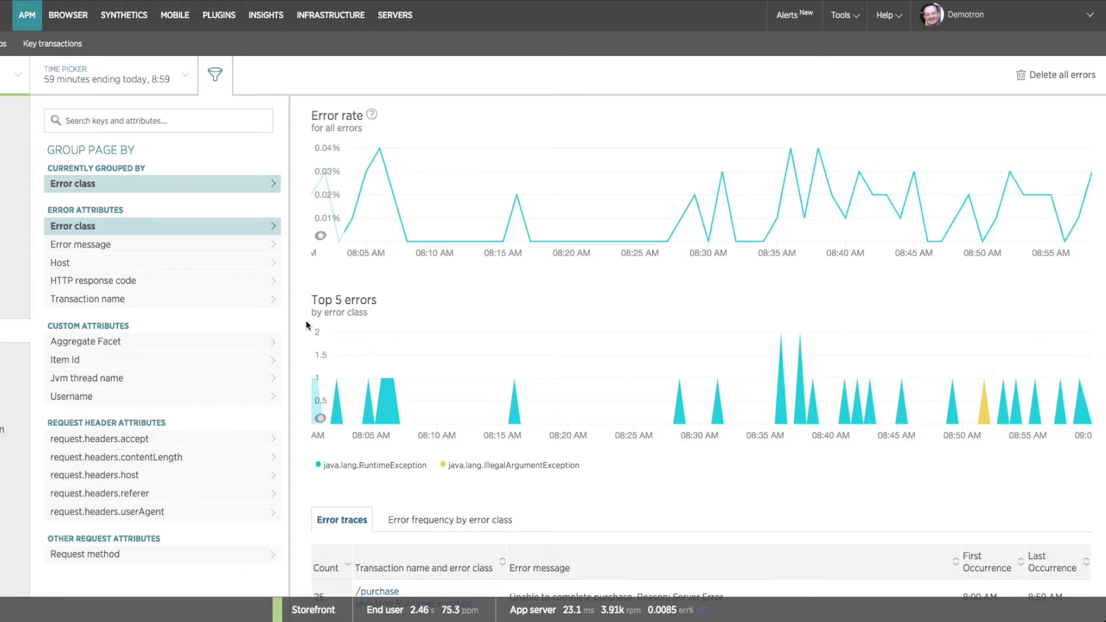
click(171, 266)
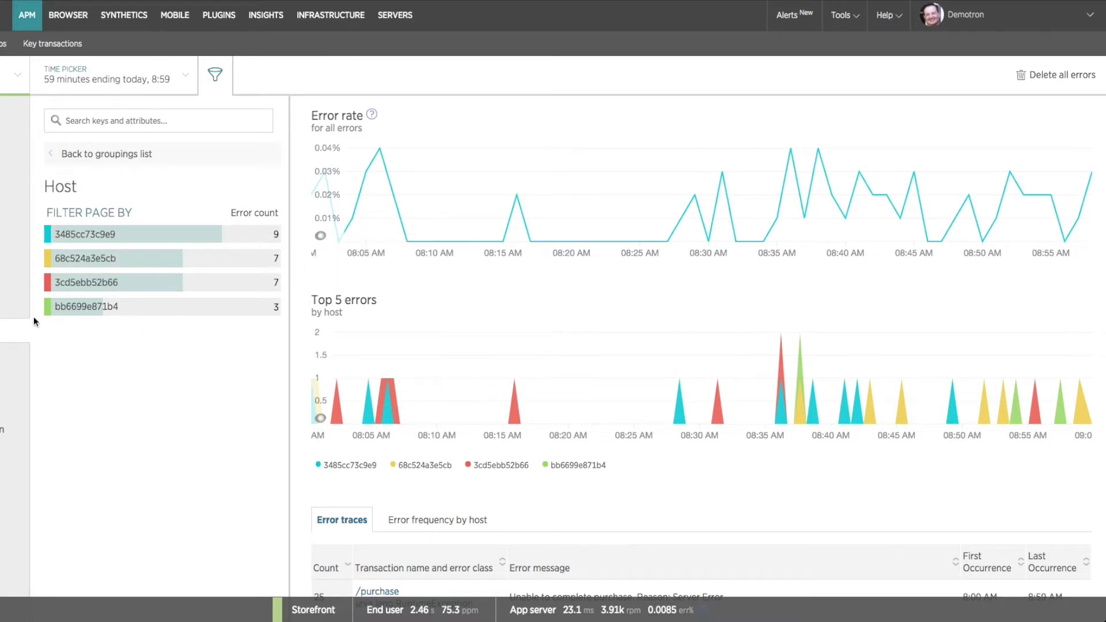
mouse_move(373, 476)
click(239, 242)
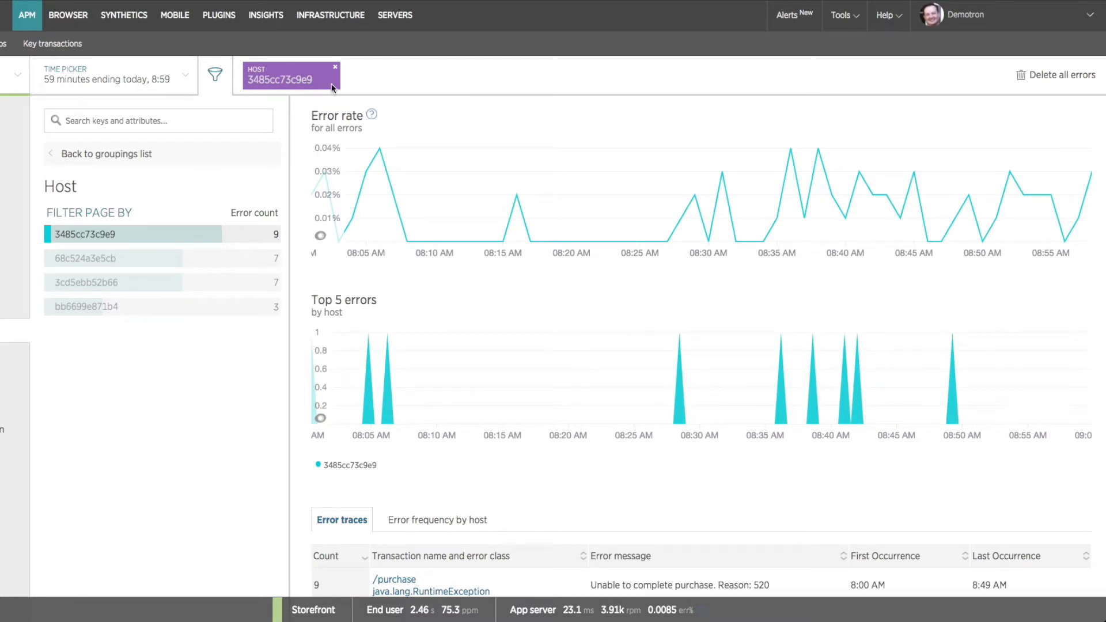
- Open the query behind the Top 5 errors chart in Insights and display its results as an area chart
mouse_move(326, 479)
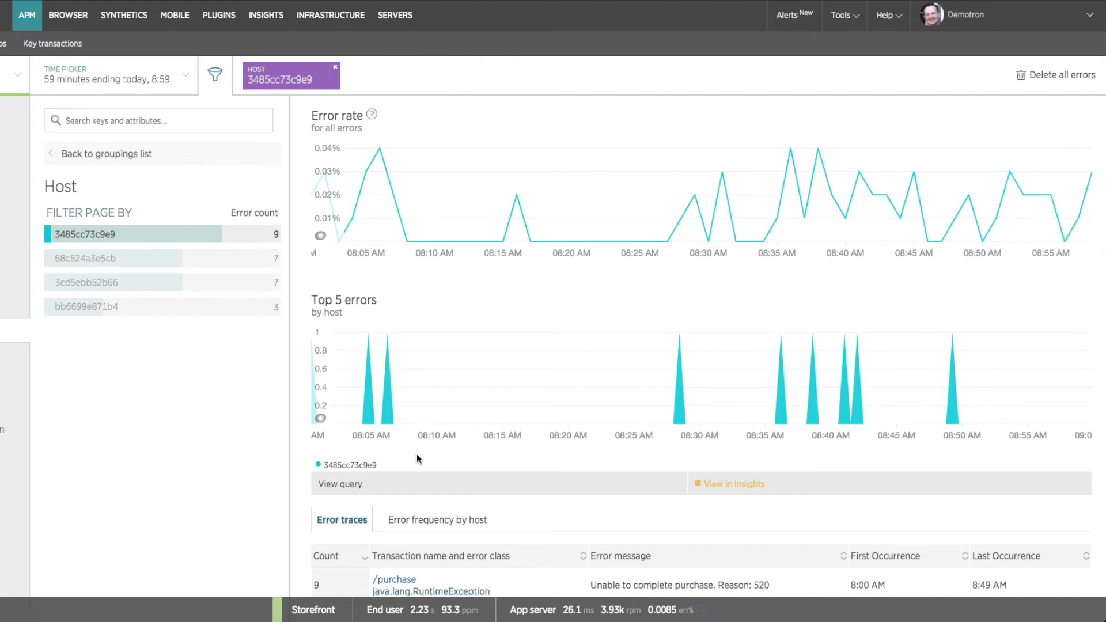
click(731, 489)
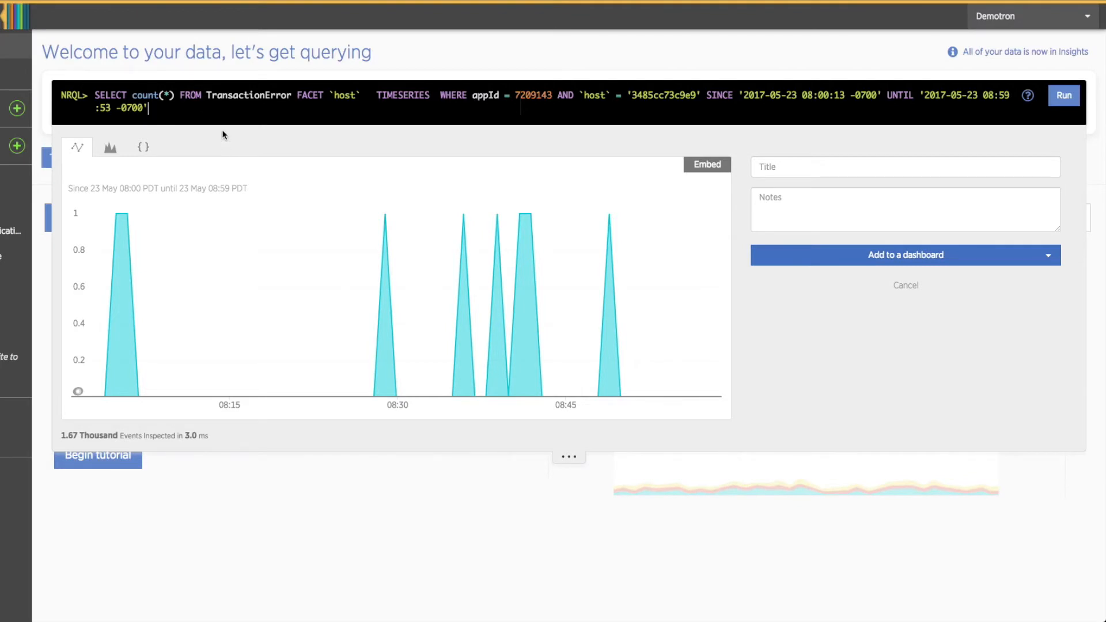
click(111, 151)
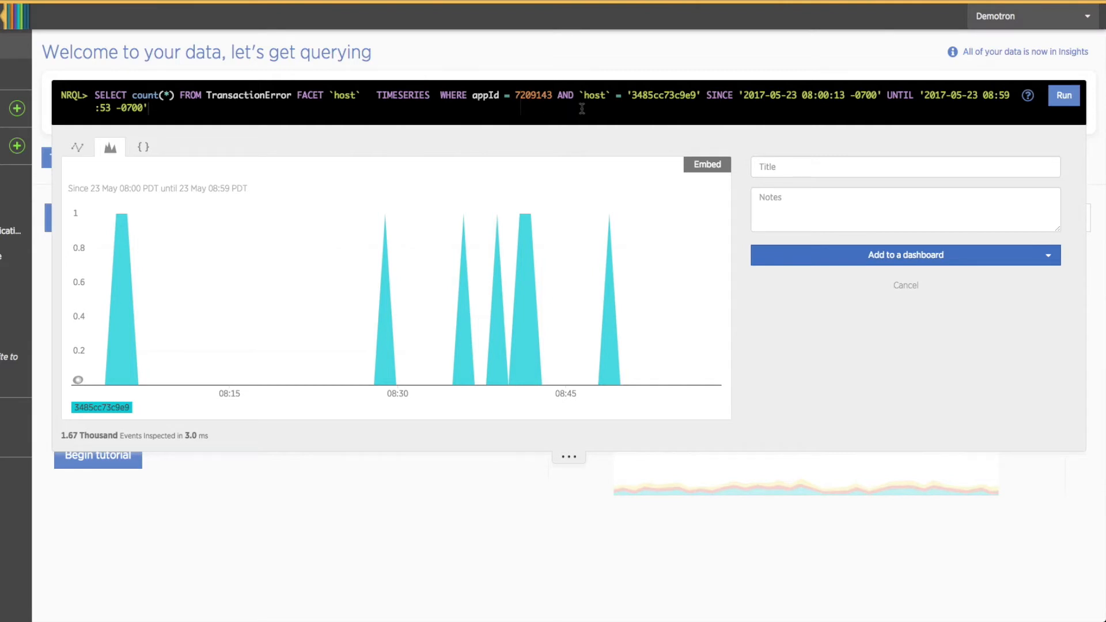
- Remove the AND `host` = '3485cc73c9e9' condition from the NRQL query, rerun it and show the results as an area chart
click(559, 95)
key(shift+Right)
key(shift+Right)
key(shift+Right)
key(shift+Right)
key(shift+Right)
key(shift+Right)
key(shift+Right)
key(shift+Right)
key(shift+Right)
key(shift+Right)
key(shift+Right)
key(shift+Right)
key(shift+Right)
key(shift+Right)
key(shift+Right)
key(shift+Right)
key(shift+Right)
key(shift+Right)
key(shift+Right)
key(shift+Right)
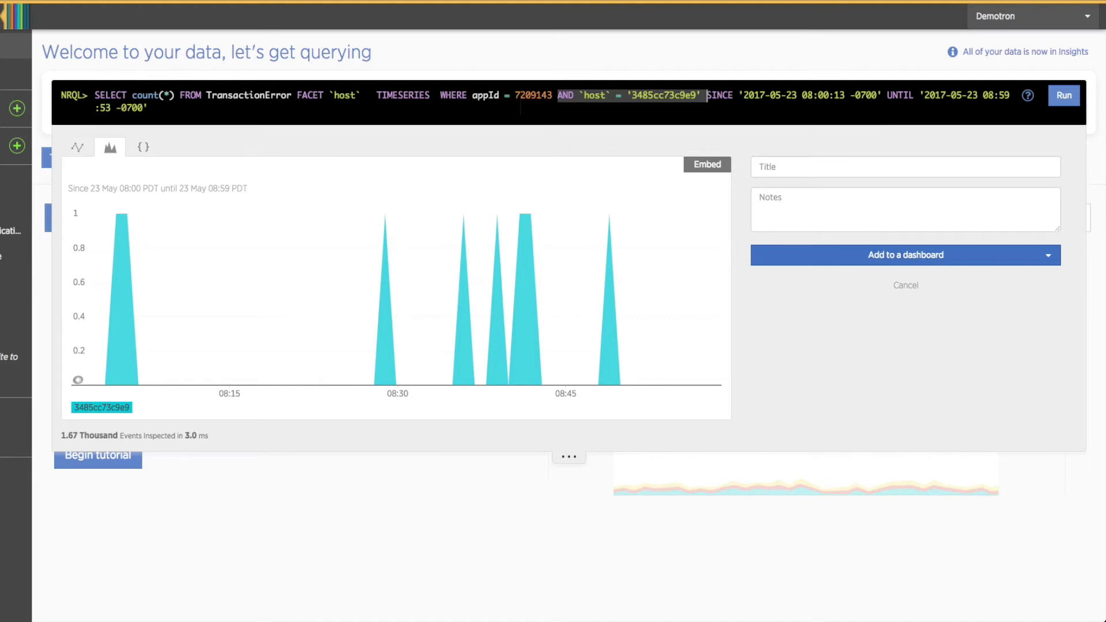
key(BackSpace)
click(1076, 96)
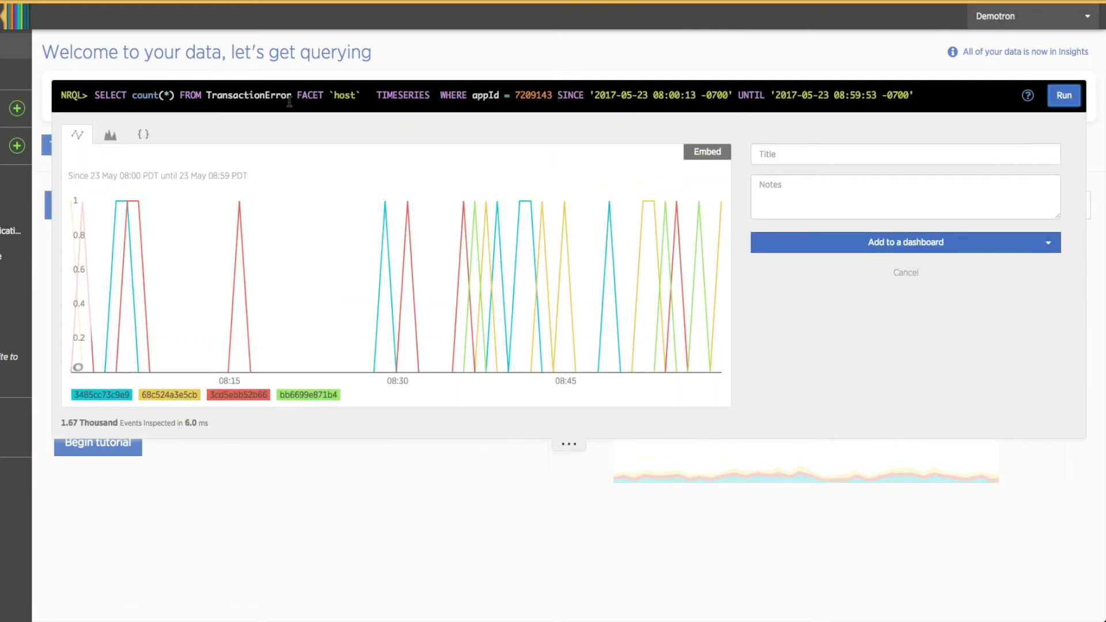
click(110, 135)
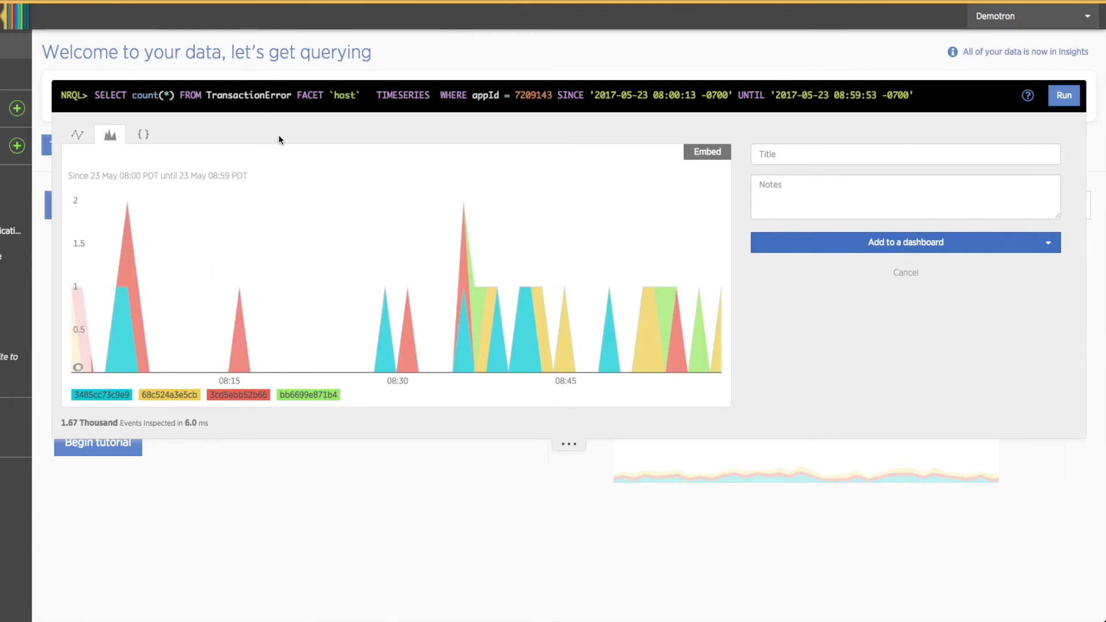
- Change the query's FACET attribute to `username`, rerun it and show the results as an area chart
drag(334, 96, 367, 95)
text(username`)
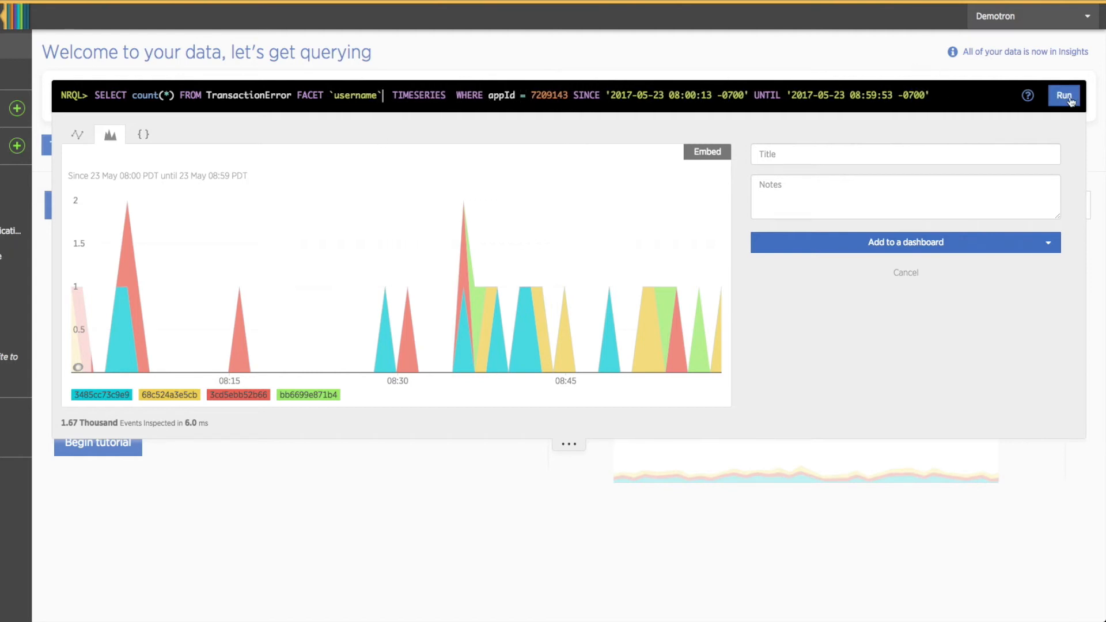
click(1065, 96)
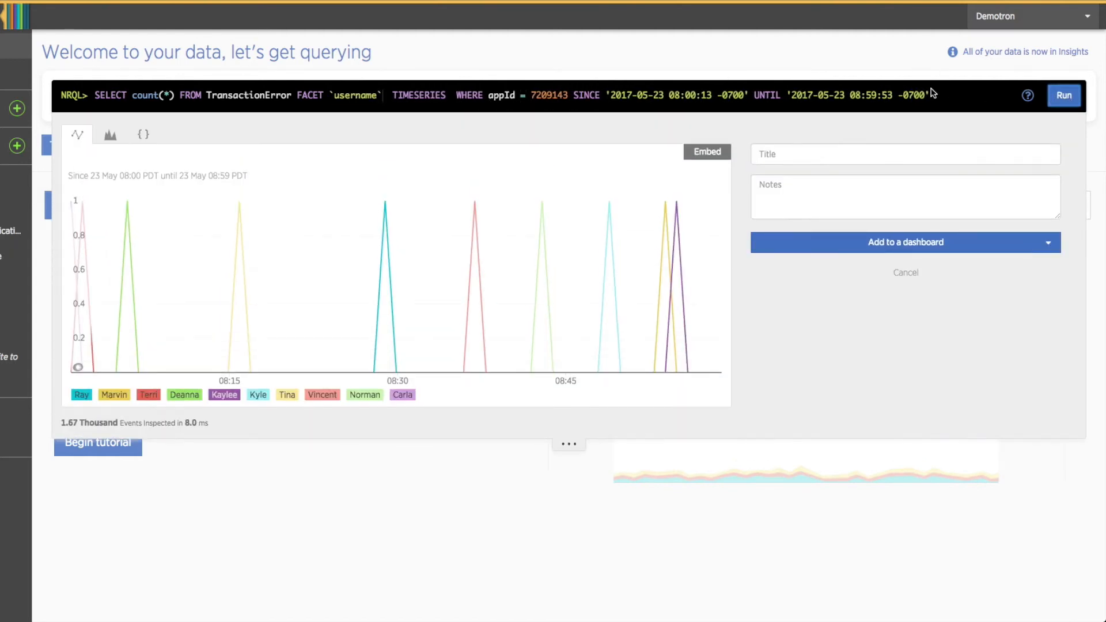
click(111, 136)
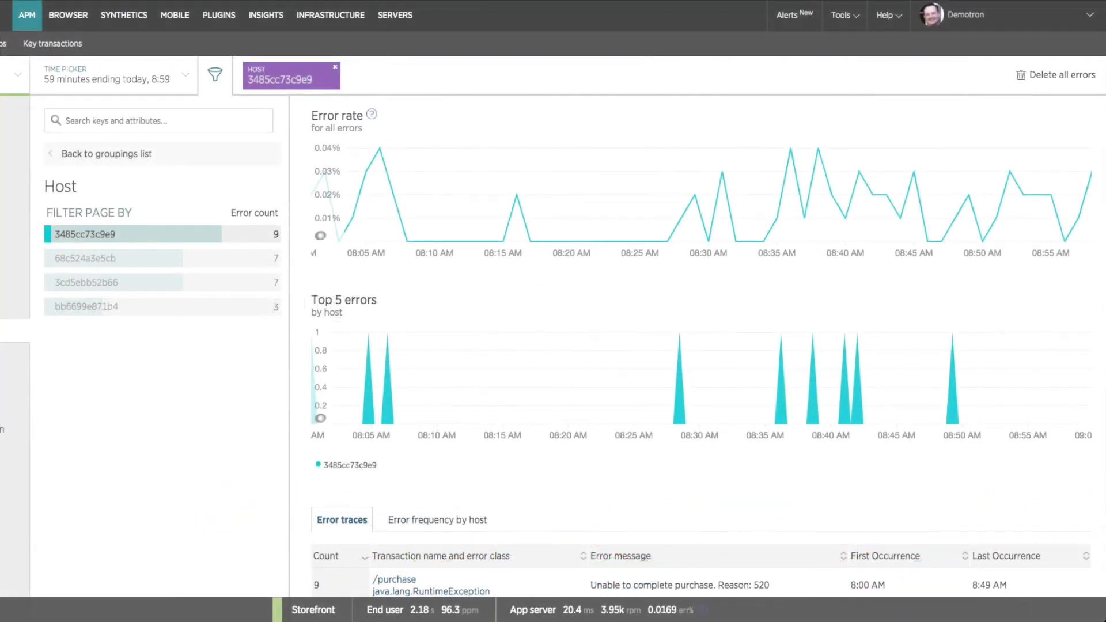
- Back in APM error analytics, remove the host filter and group the errors by Username, reviewing the full list
click(123, 158)
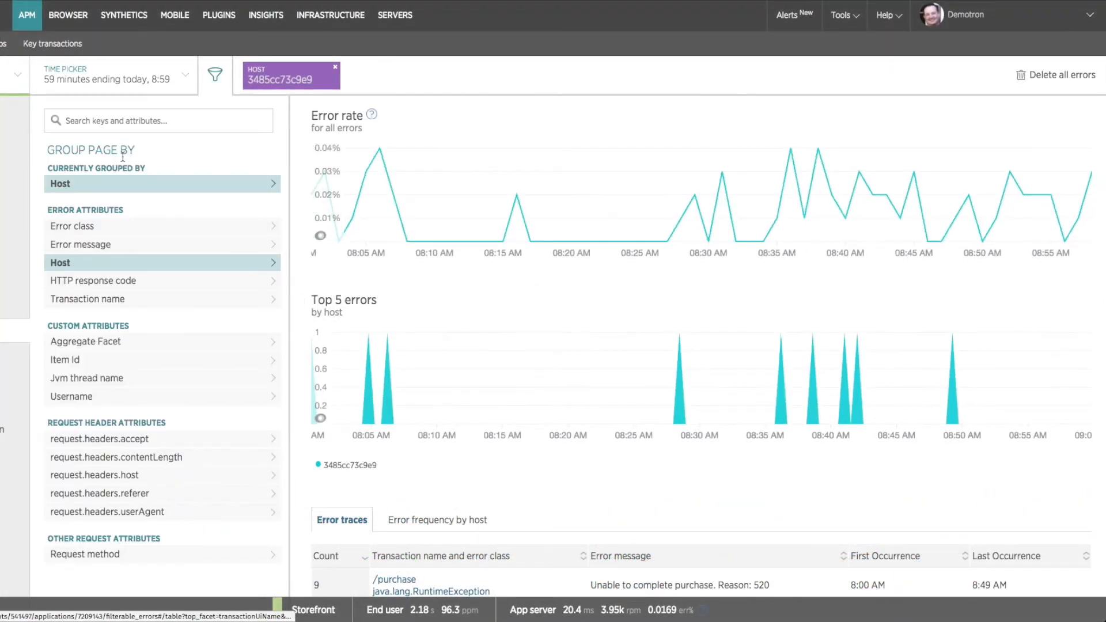
click(335, 67)
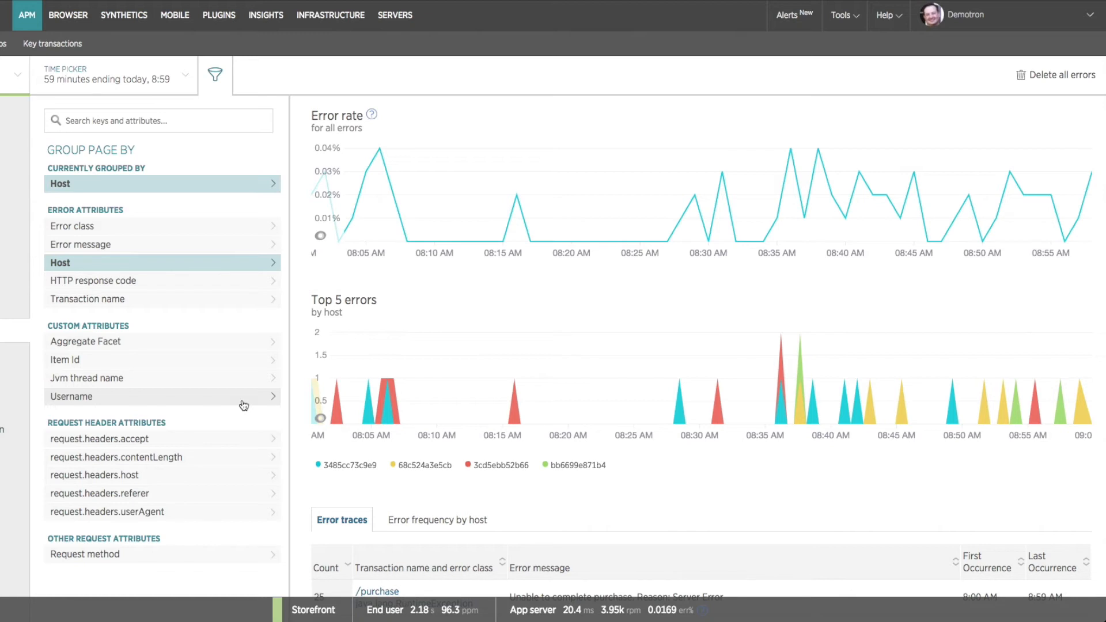
click(161, 402)
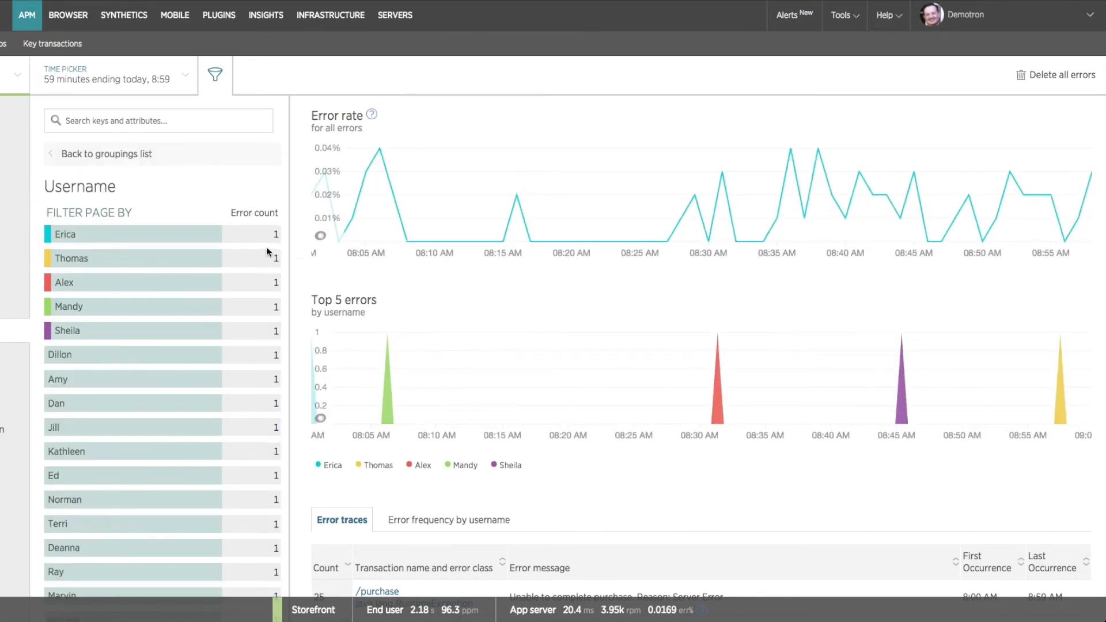
scroll(293, 402, down, 5)
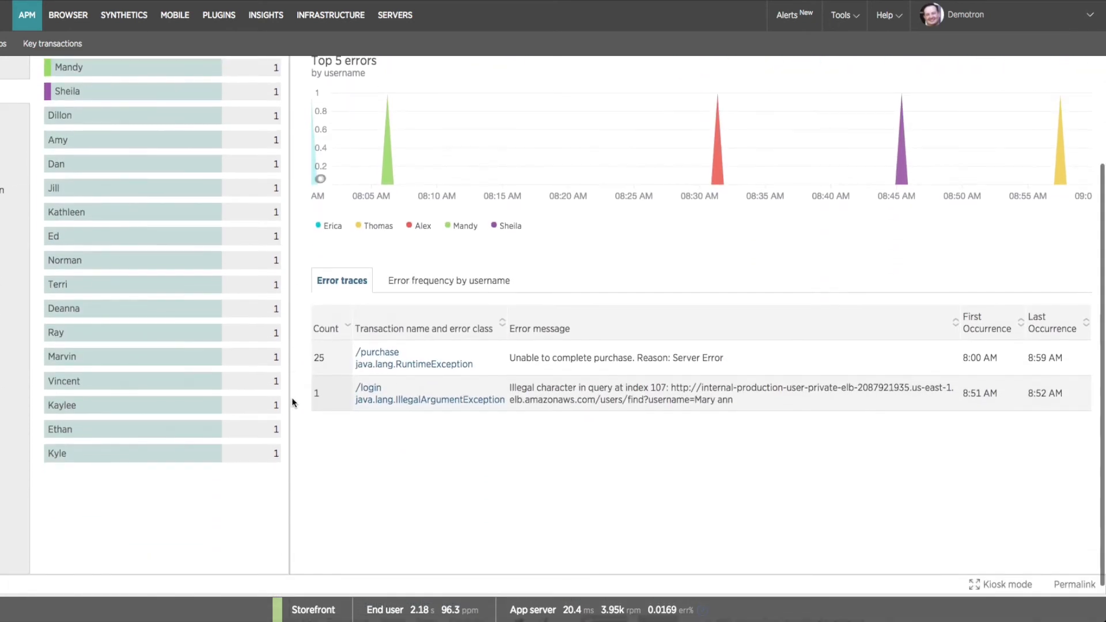
scroll(293, 402, up, 5)
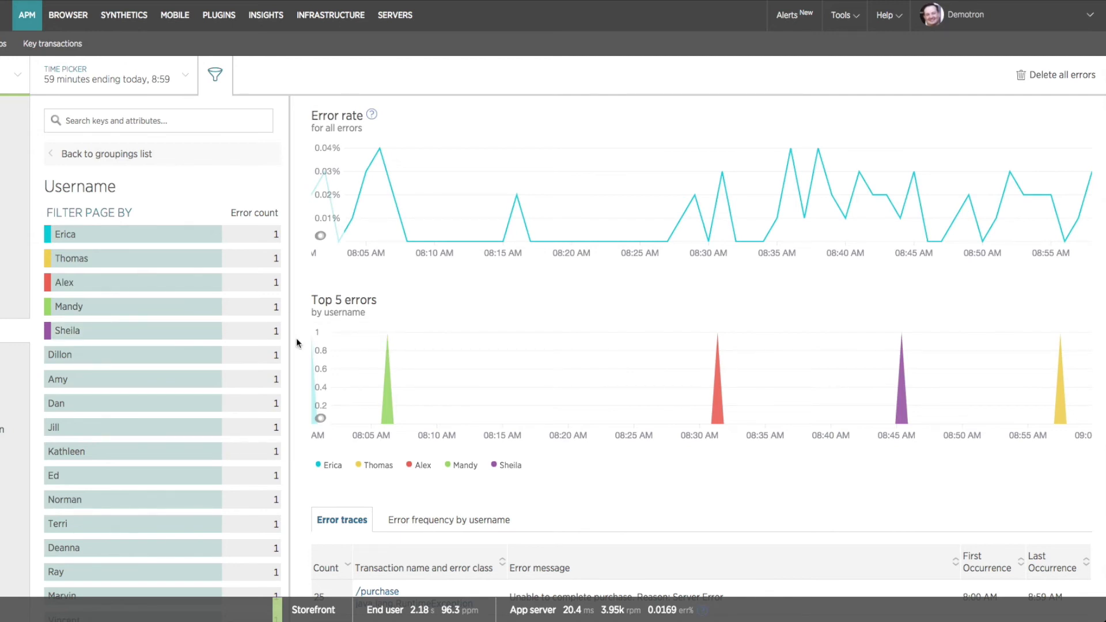
- Group the errors by request.headers.userAgent, review the chart and error traces, and return to the groupings list
click(118, 155)
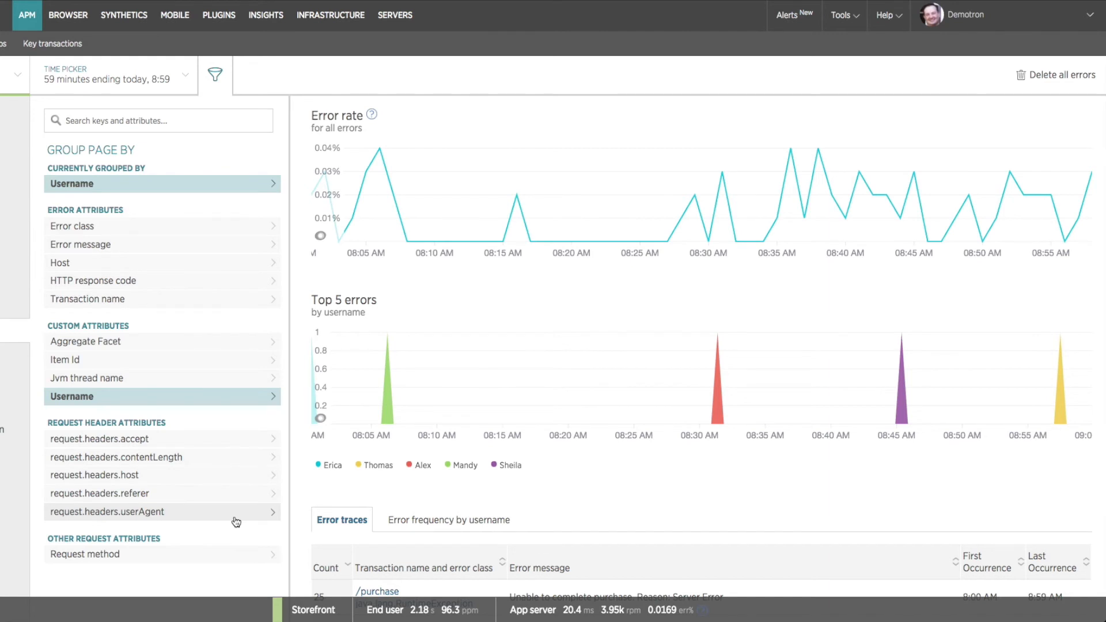
click(194, 512)
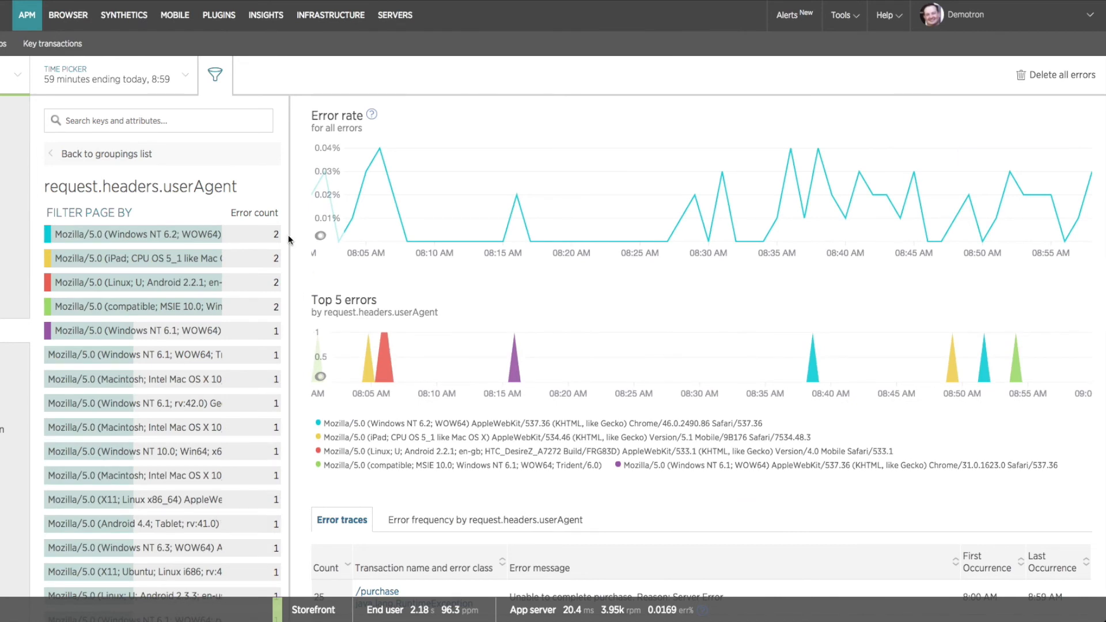
mouse_move(348, 379)
mouse_move(434, 443)
scroll(763, 521, down, 2)
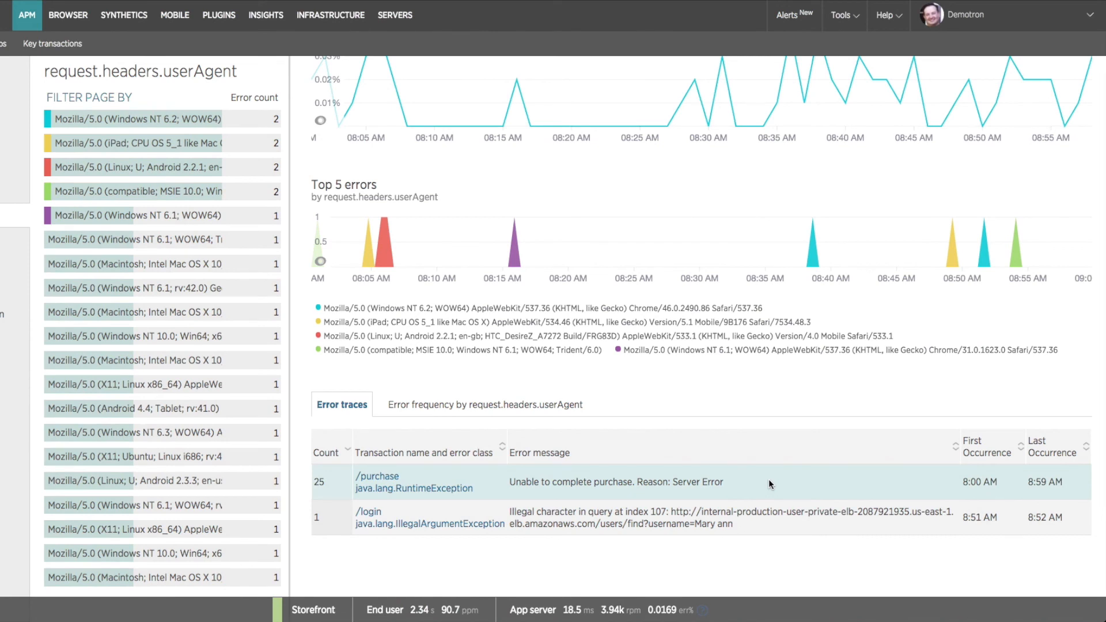
scroll(768, 478, up, 2)
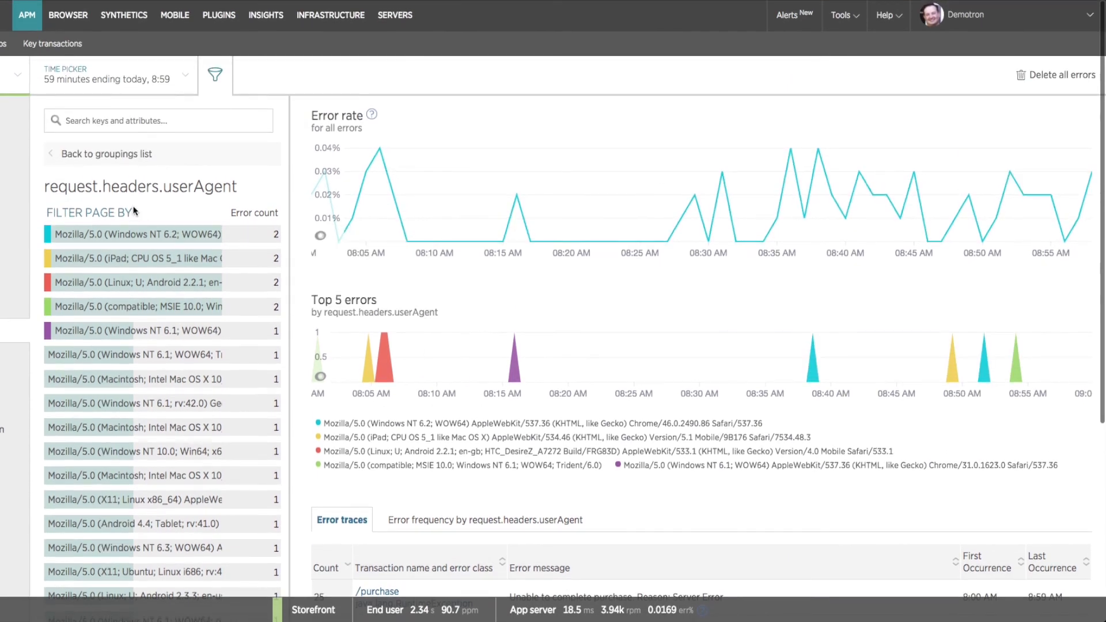
click(104, 149)
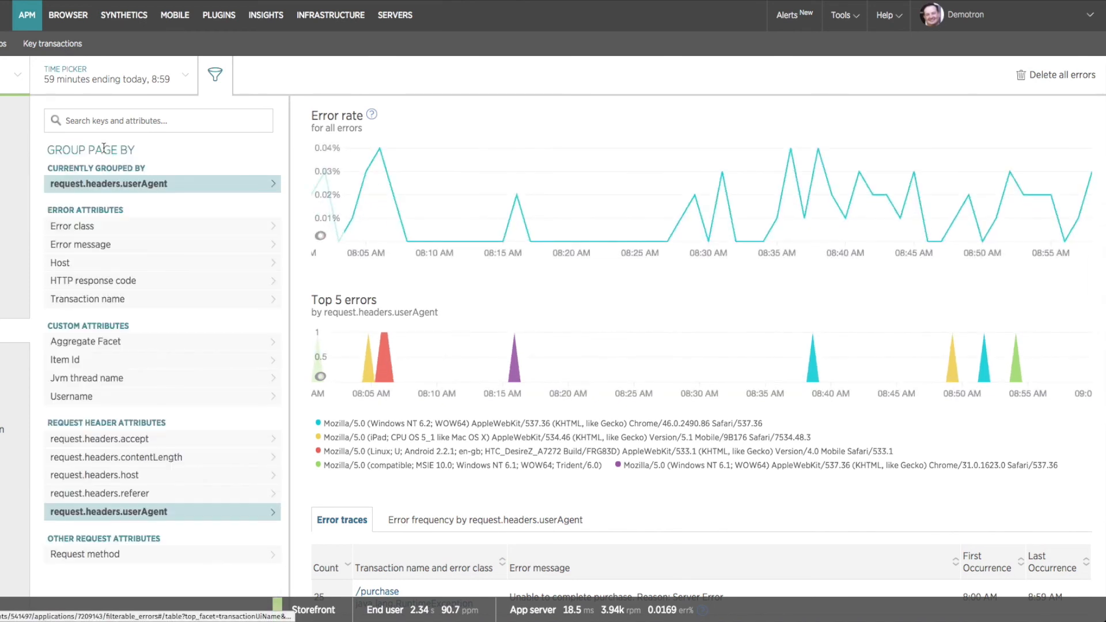